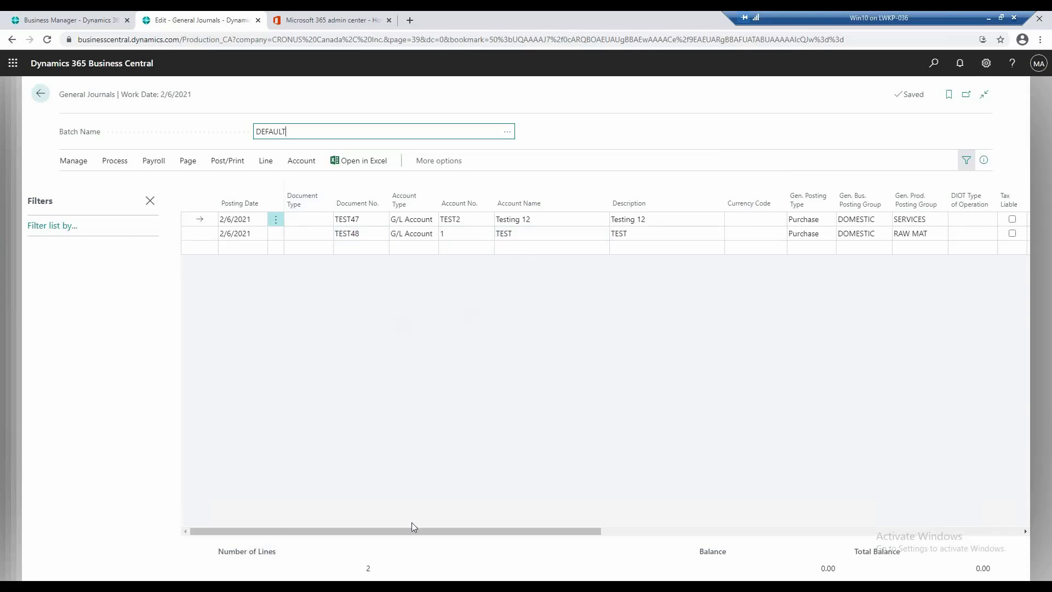
Scroll the journal lines right to reveal the Tax Area Code and Amount columns
{"action": "left_click_drag", "start_coordinate": [412, 529], "coordinate": [542, 531]}
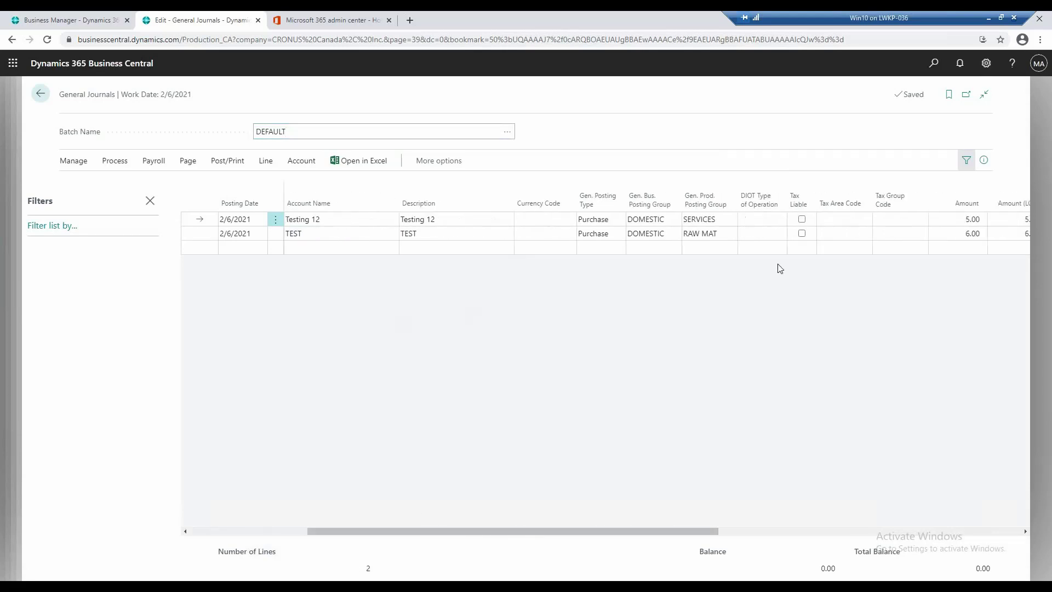
Add an Amount filter of 5.00 so only the Testing 12 line is listed
{"action": "left_click", "coordinate": [41, 226]}
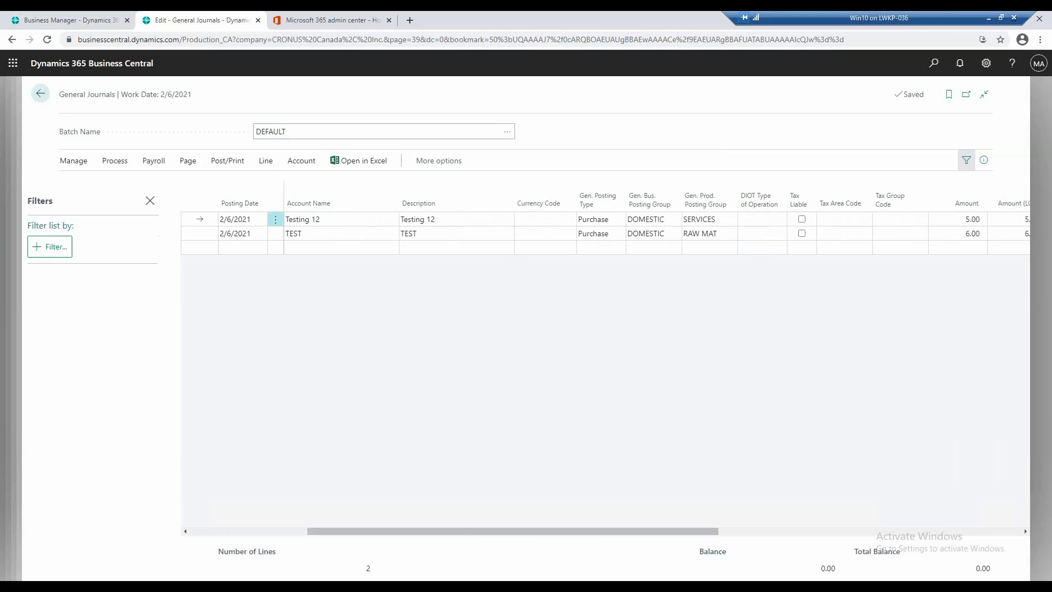
{"action": "left_click", "coordinate": [43, 247]}
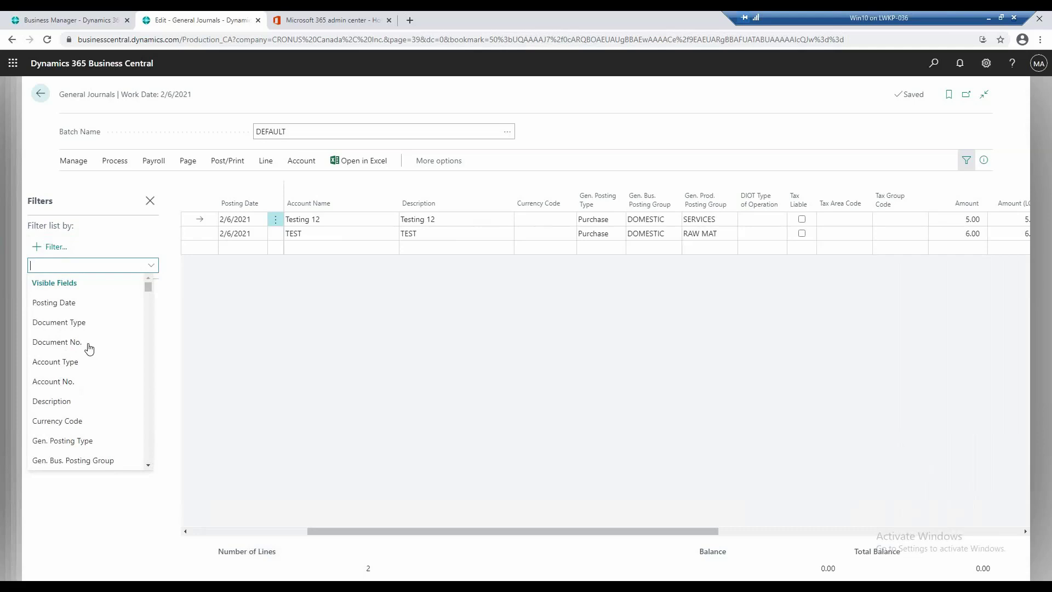
{"action": "type", "text": "Amount"}
{"action": "key", "text": "Return"}
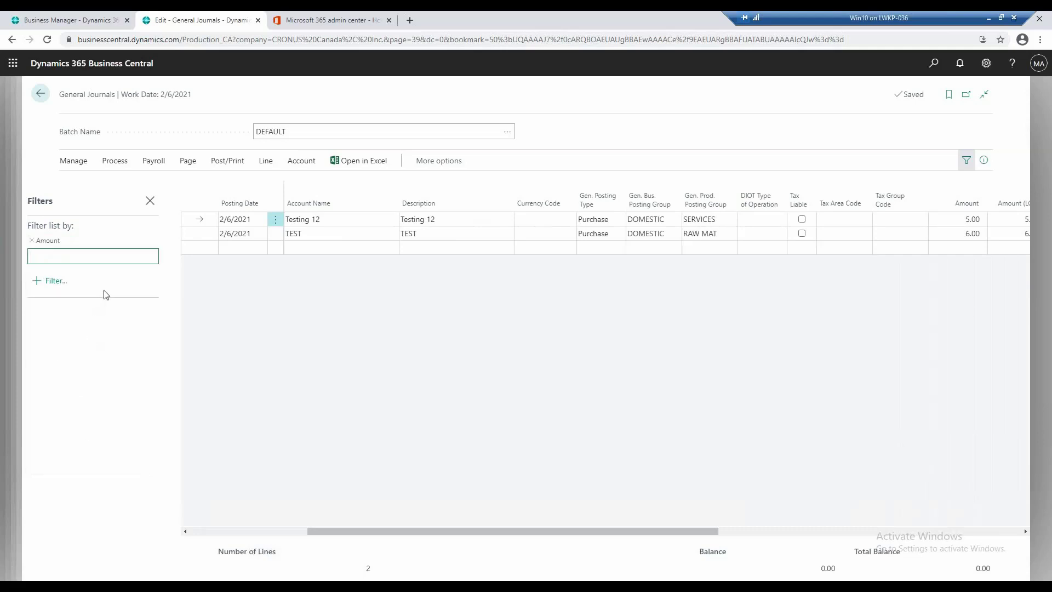
{"action": "type", "text": "5.00"}
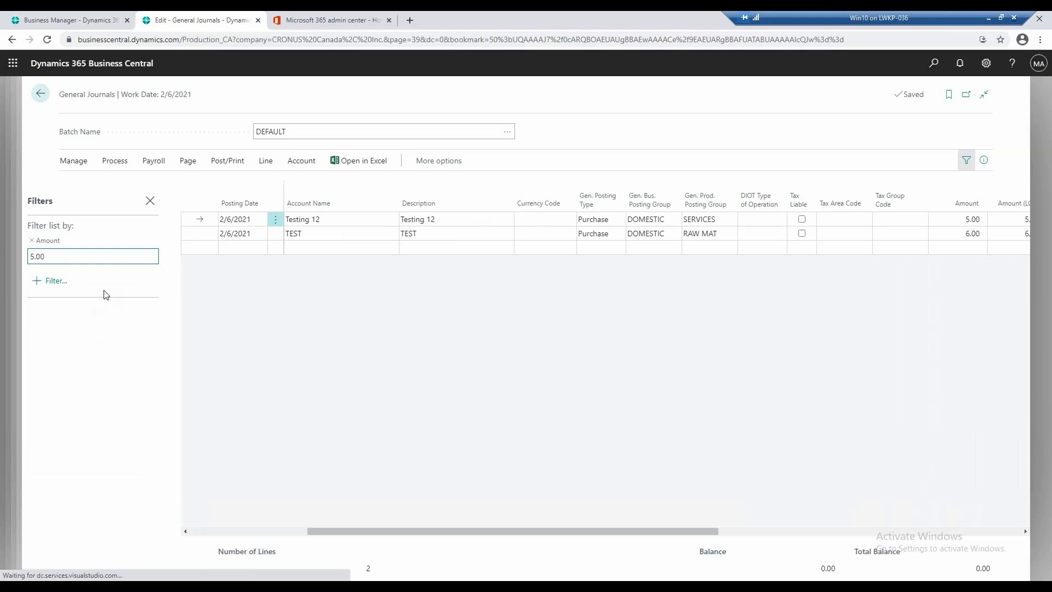
{"action": "key", "text": "Return"}
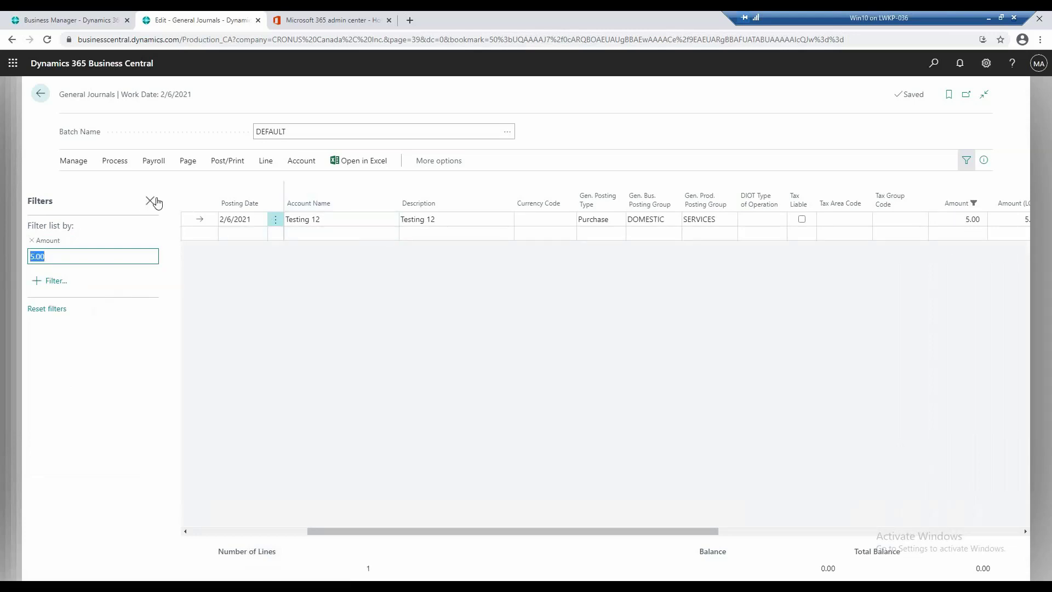
Preview posting the filtered line, showing 3 G/L, 1 VAT and 1 bank ledger entries
{"action": "left_click", "coordinate": [214, 162]}
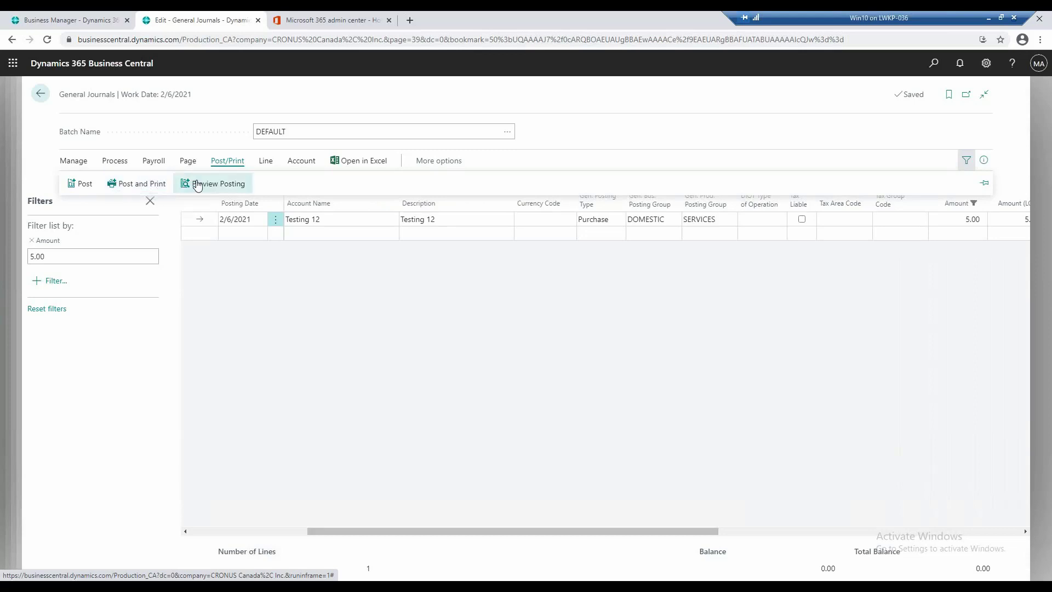
{"action": "left_click", "coordinate": [218, 184]}
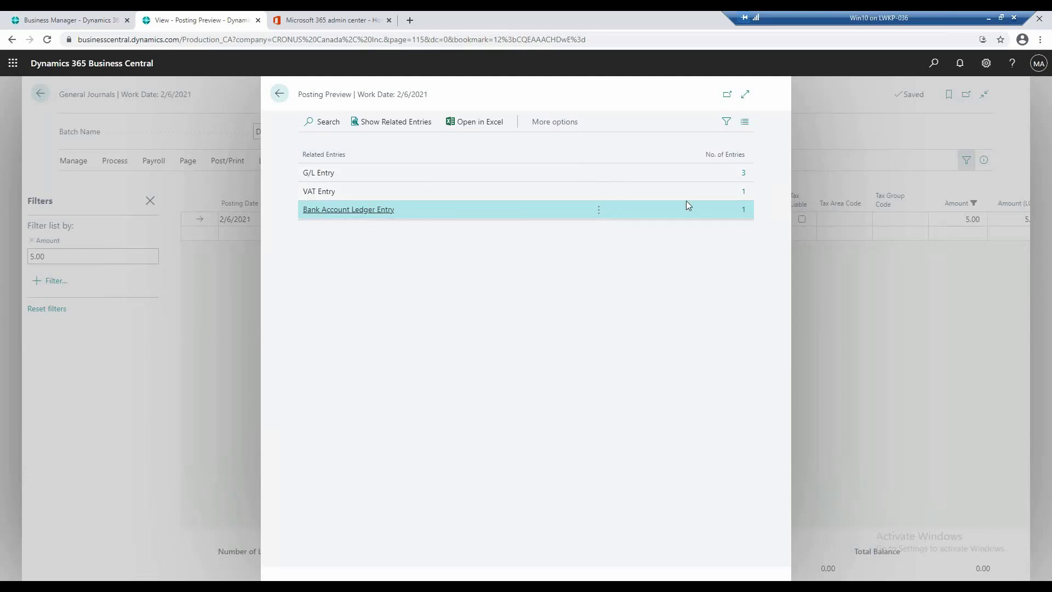
{"action": "left_click", "coordinate": [745, 175]}
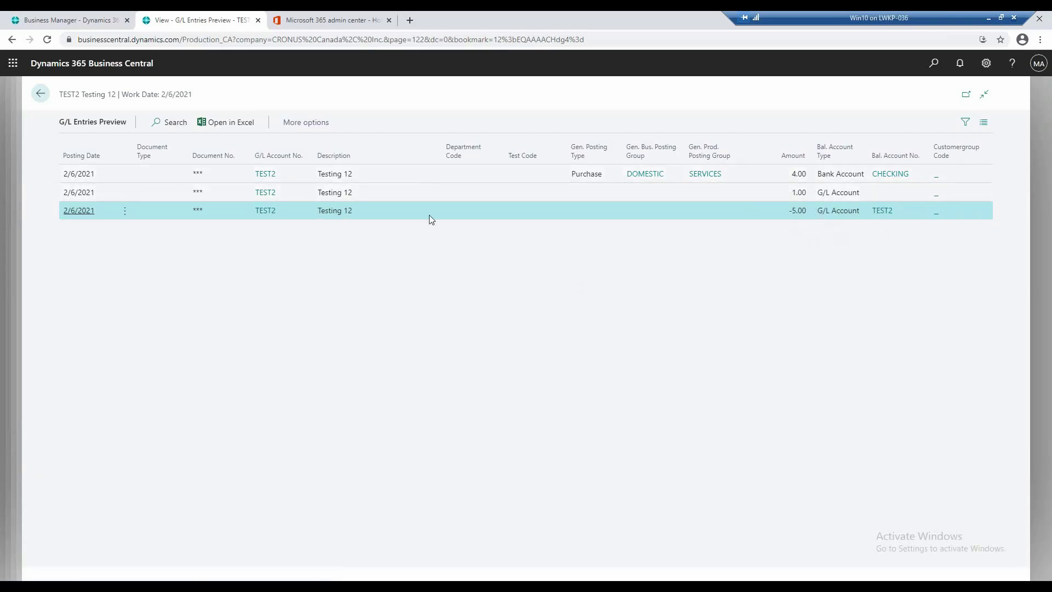
{"action": "left_click", "coordinate": [46, 98]}
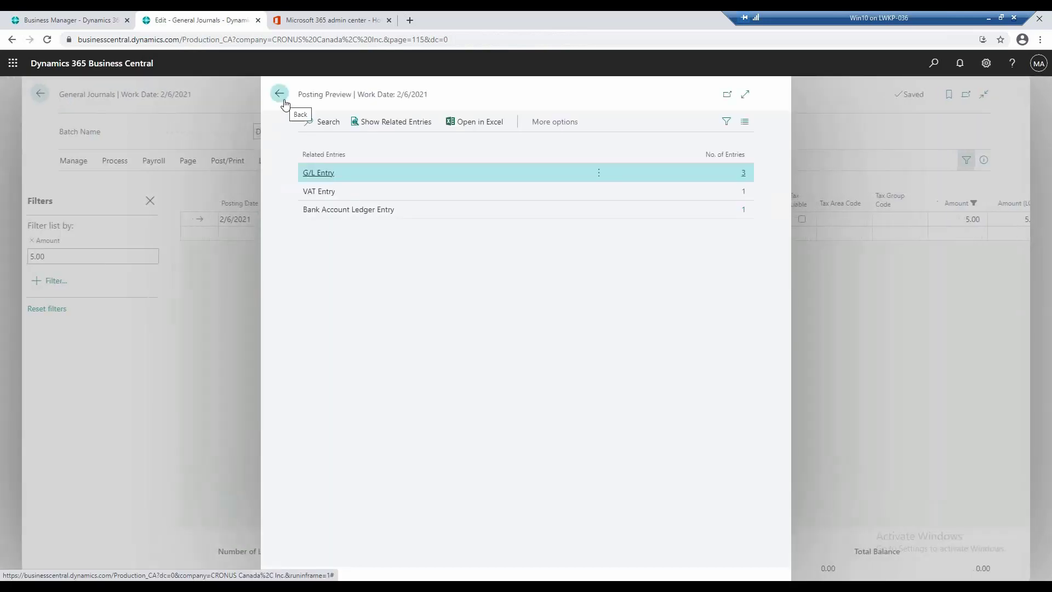
Drop the Amount filter and preview posting both lines, inspecting the VAT Calculation Type error
{"action": "left_click", "coordinate": [280, 94]}
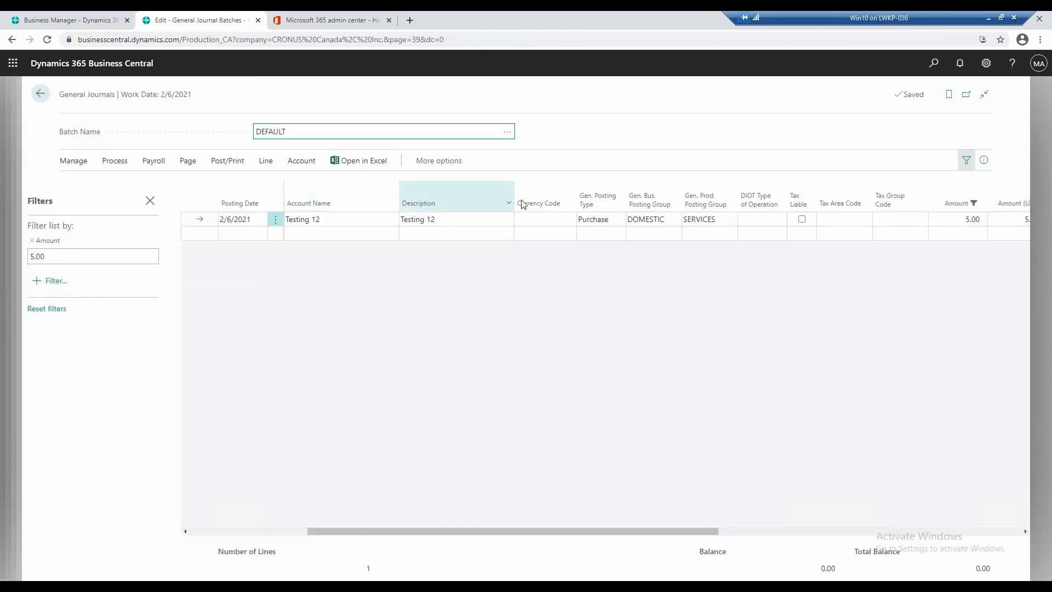
{"action": "left_click", "coordinate": [32, 241]}
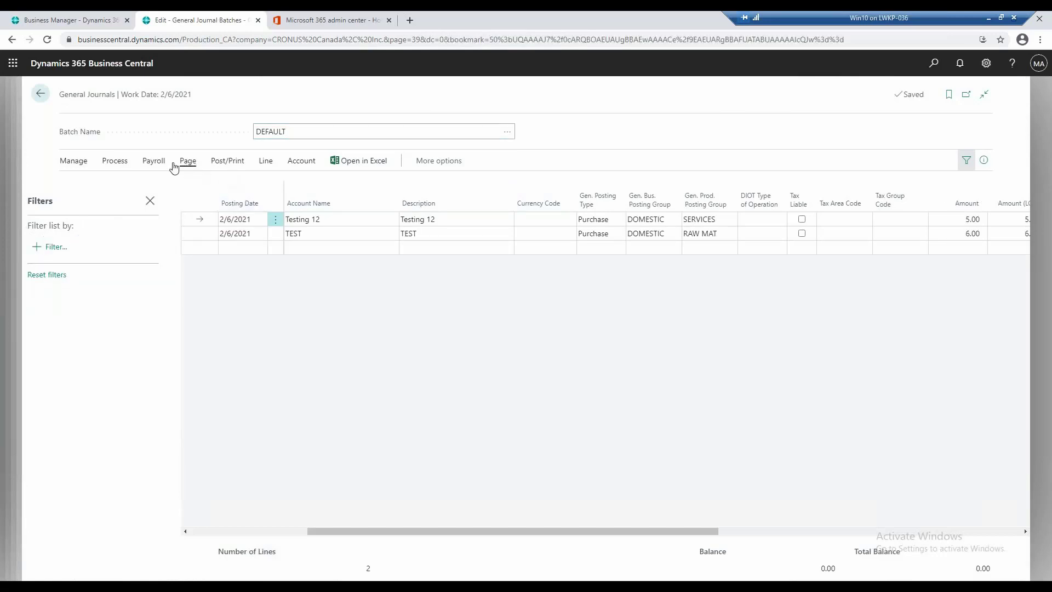
{"action": "left_click", "coordinate": [241, 166]}
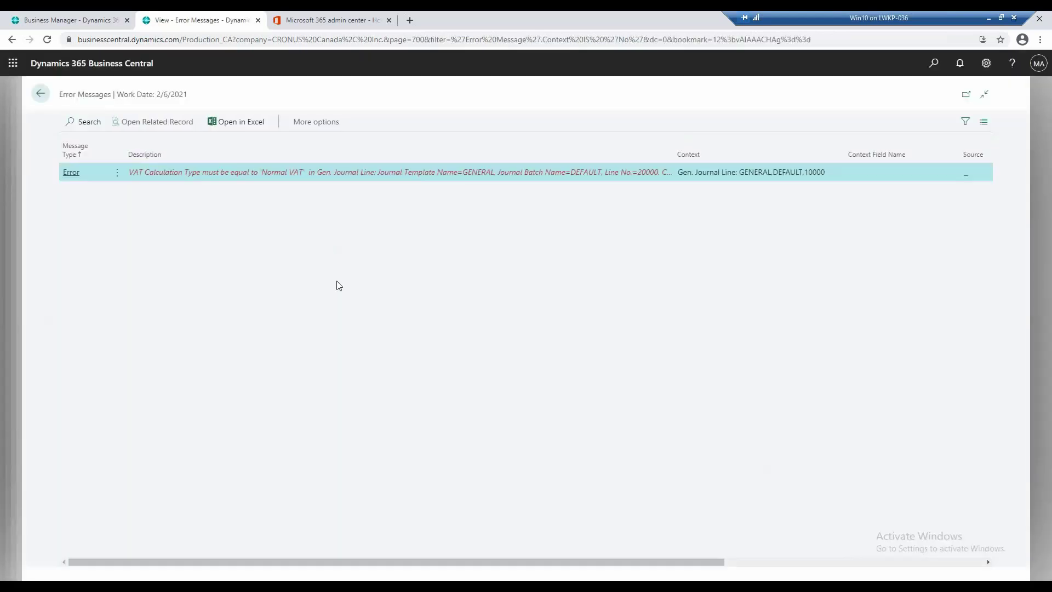
{"action": "left_click", "coordinate": [329, 172]}
{"action": "left_click", "coordinate": [39, 95]}
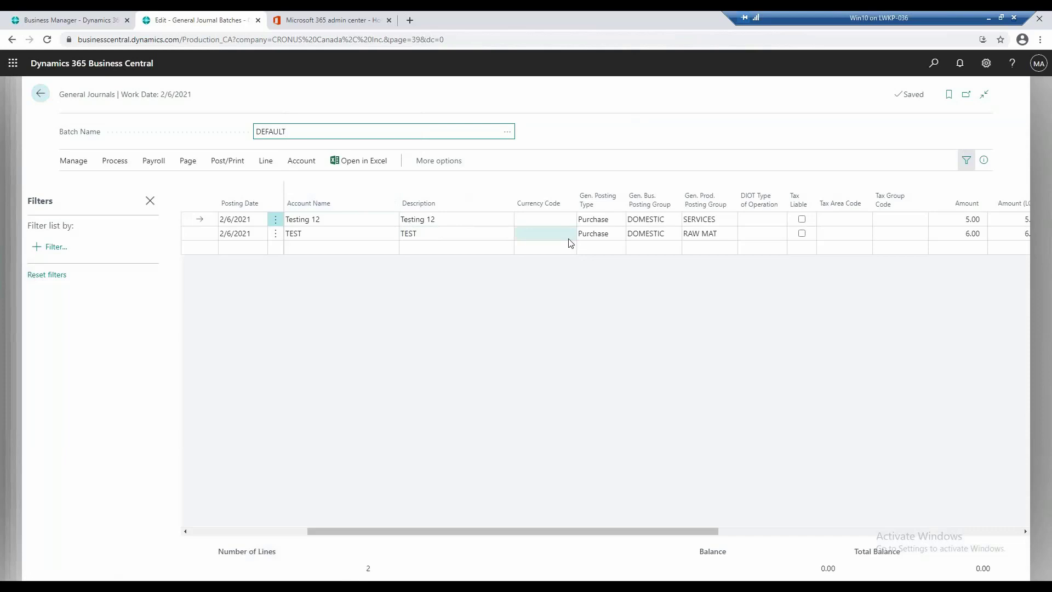
Replace RAW MAT with SERVICES in the TEST line's Gen. Prod. Posting Group
{"action": "left_click", "coordinate": [701, 236]}
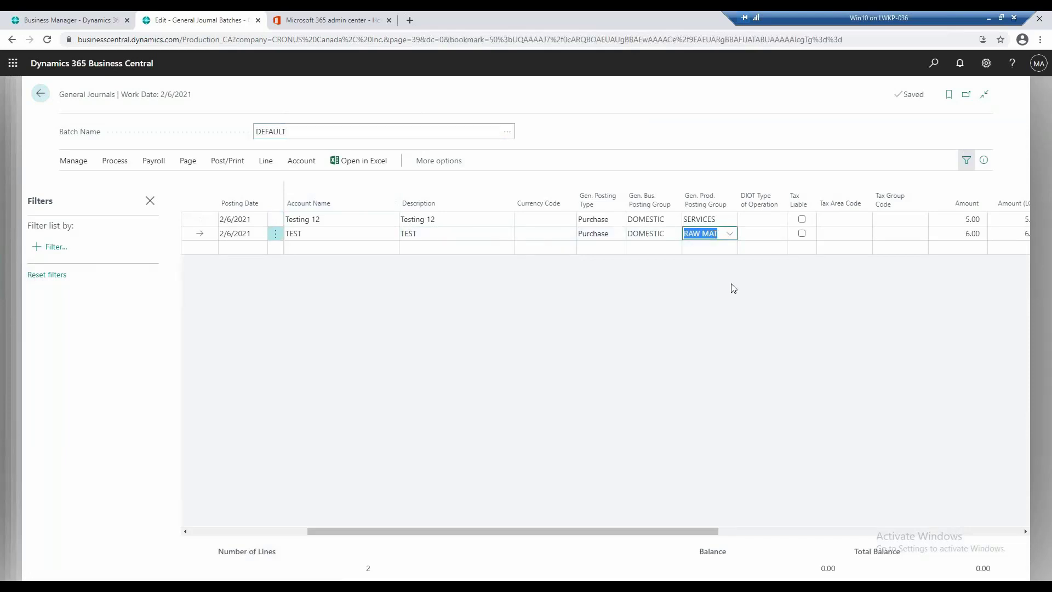
{"action": "key", "text": "BackSpace"}
{"action": "type", "text": "SER"}
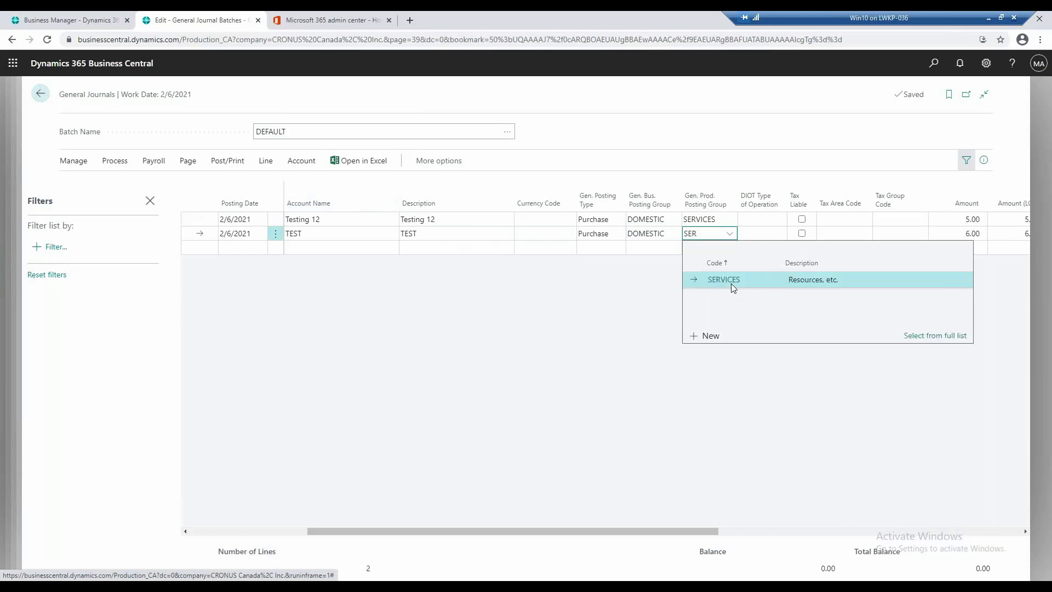
{"action": "left_click", "coordinate": [749, 279]}
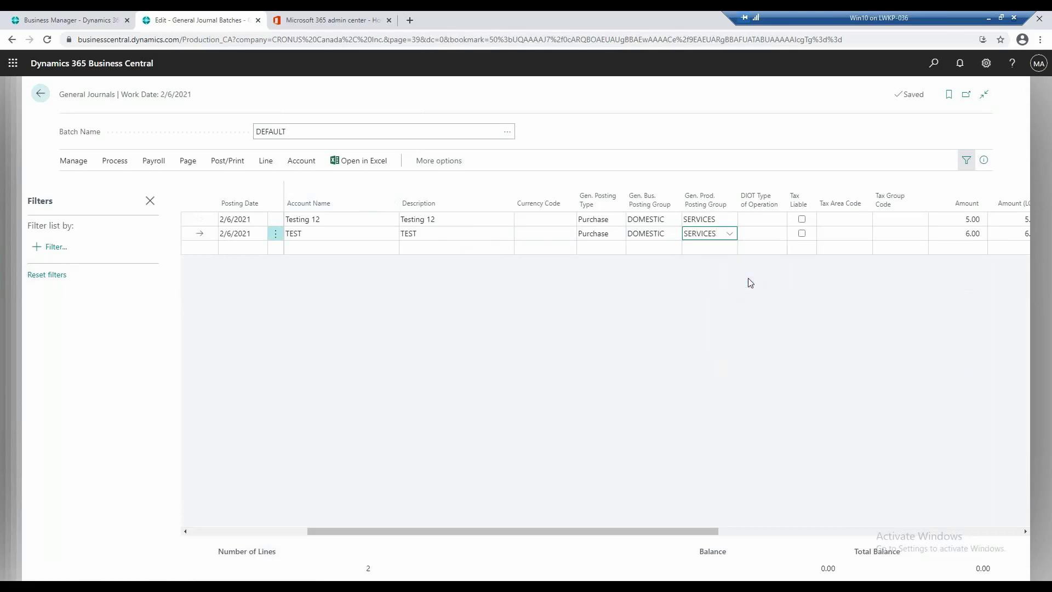
{"action": "key", "text": "Tab"}
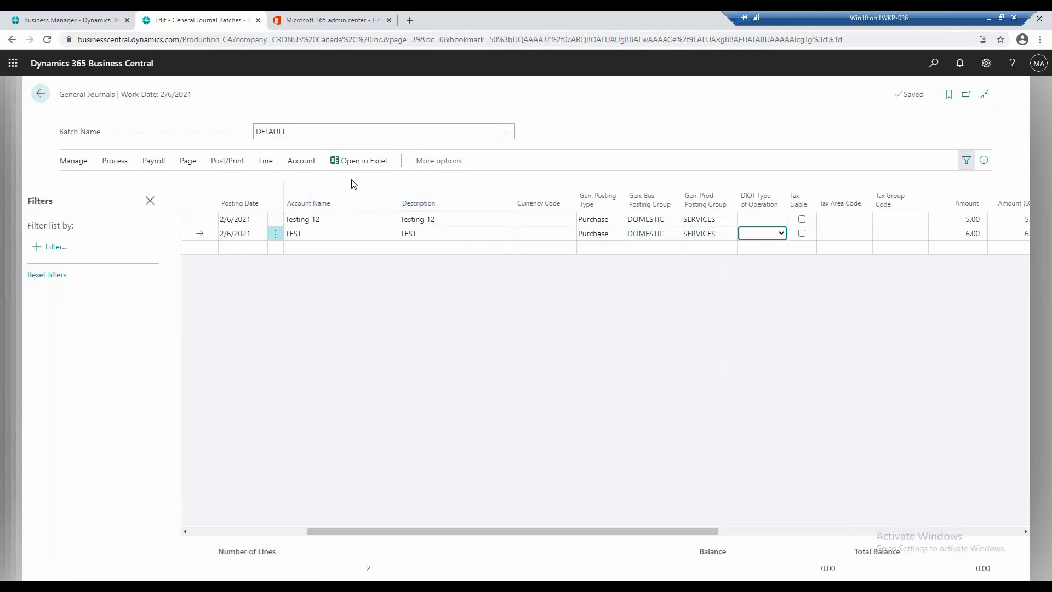
Preview posting both lines and open the G/L Entries Preview of 5 entries
{"action": "left_click", "coordinate": [227, 161]}
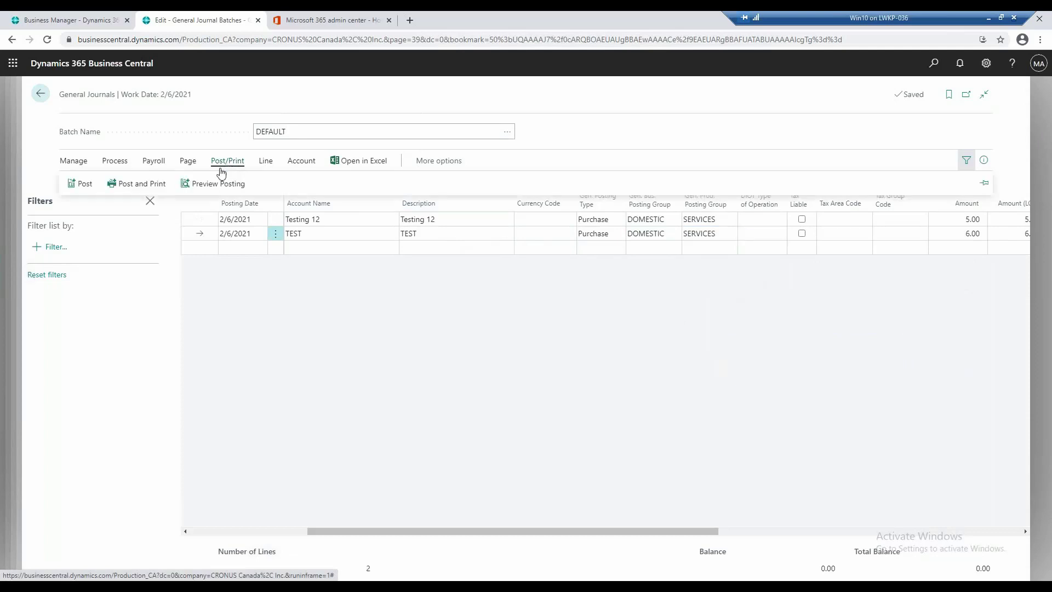
{"action": "left_click", "coordinate": [226, 183]}
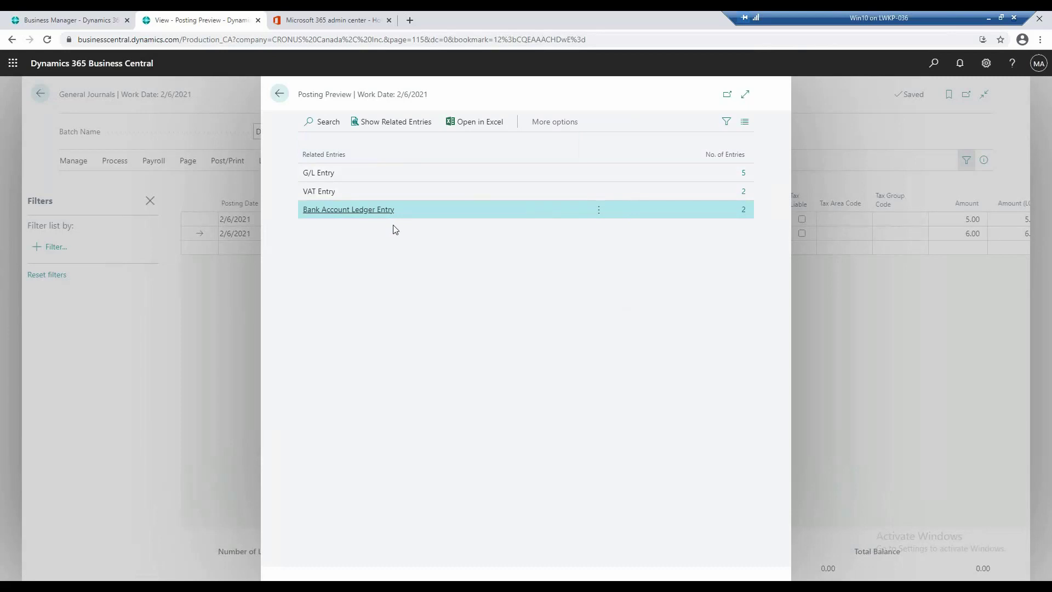
{"action": "left_click", "coordinate": [742, 175]}
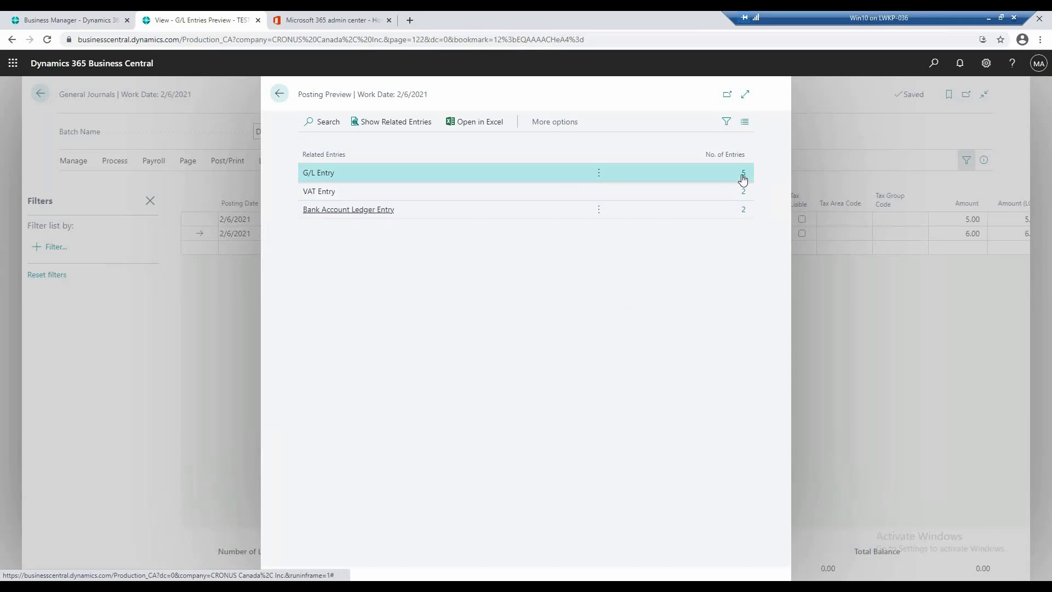